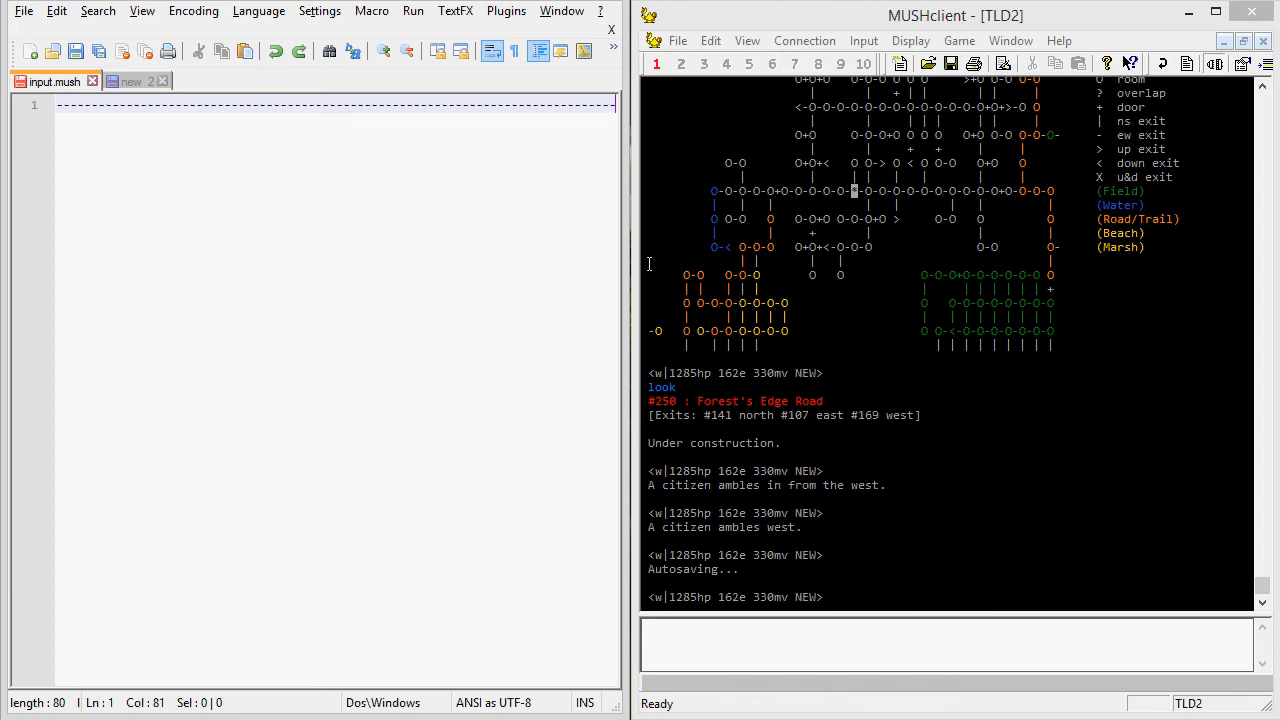
# Delete the dashed line from input.mush so the file is empty.
pyautogui.moveTo(628, 271)
pyautogui.mouseDown()
pyautogui.moveTo(616, 276)
pyautogui.moveTo(627, 271)
pyautogui.mouseUp()
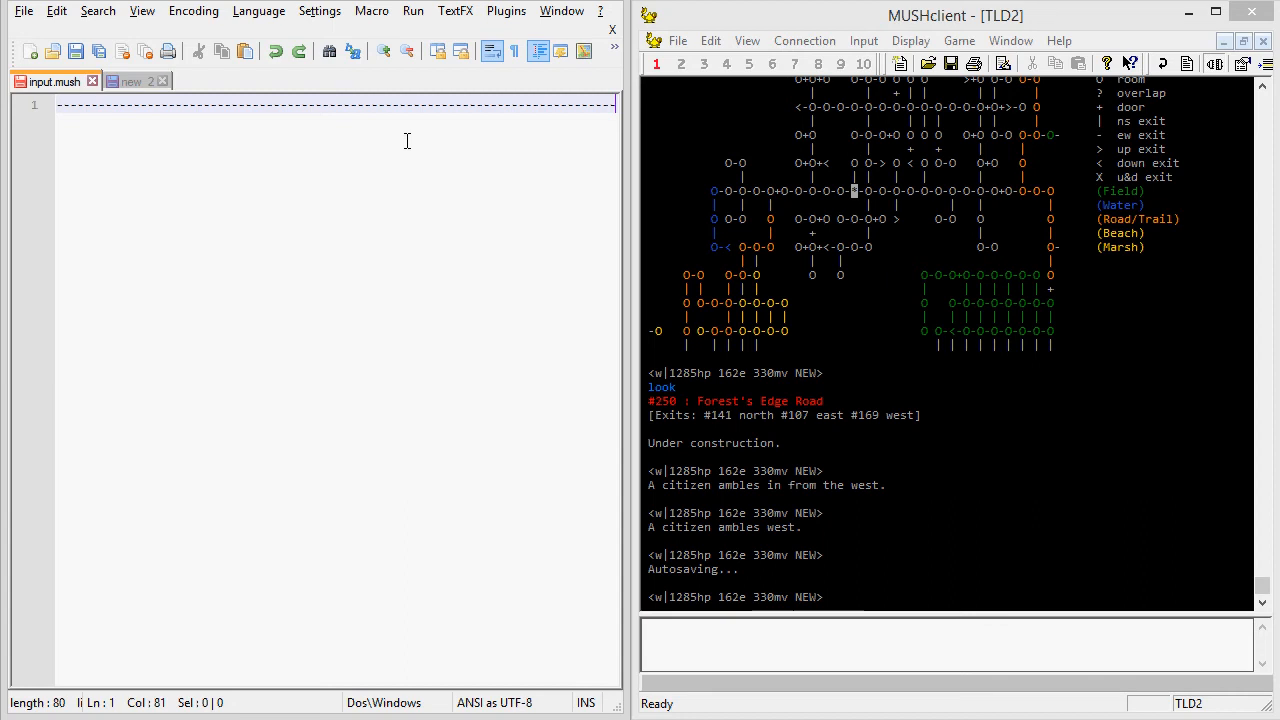
pyautogui.doubleClick(395, 108)
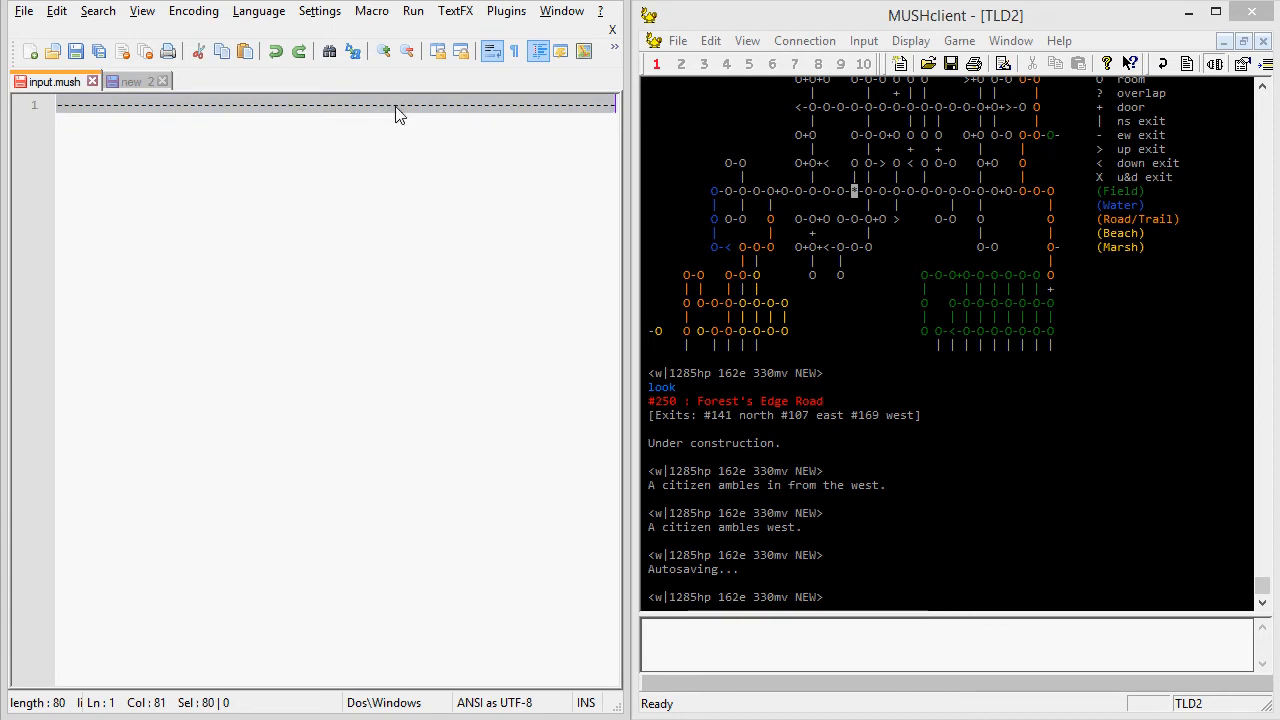
pyautogui.press('Delete')
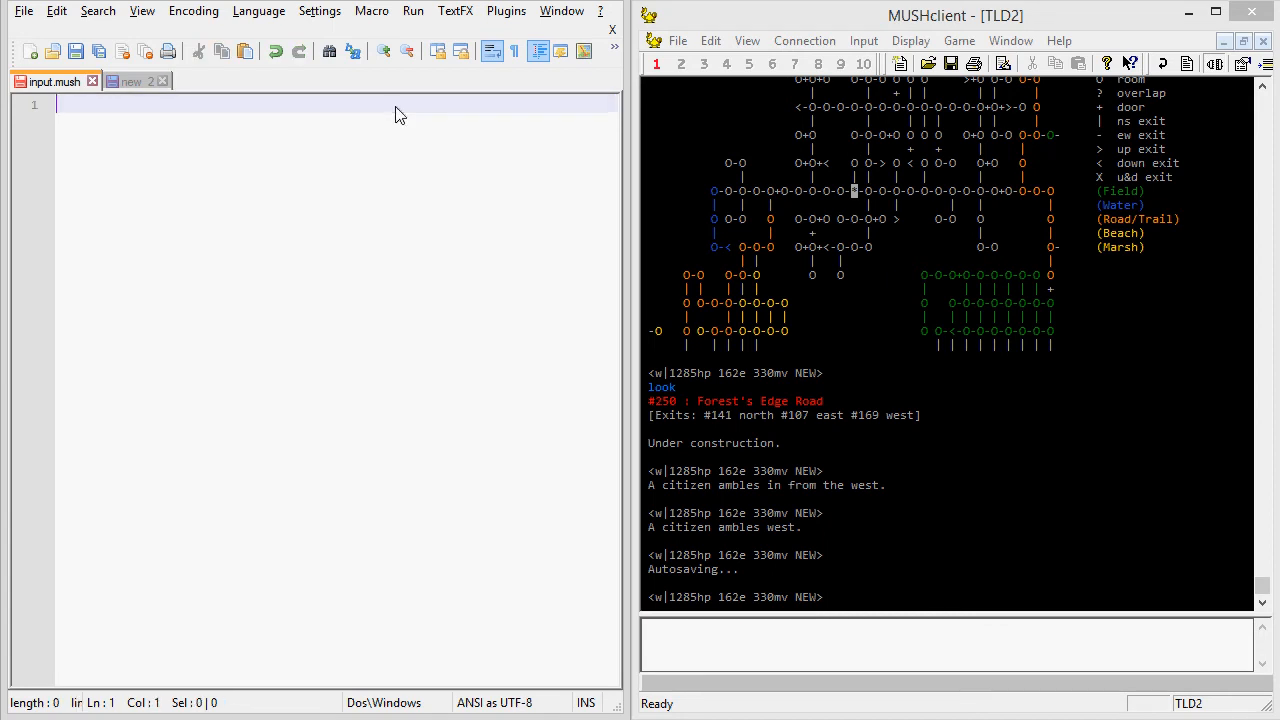
# Switch to MUSHclient and request the "help room template" entry.
pyautogui.click(914, 497)
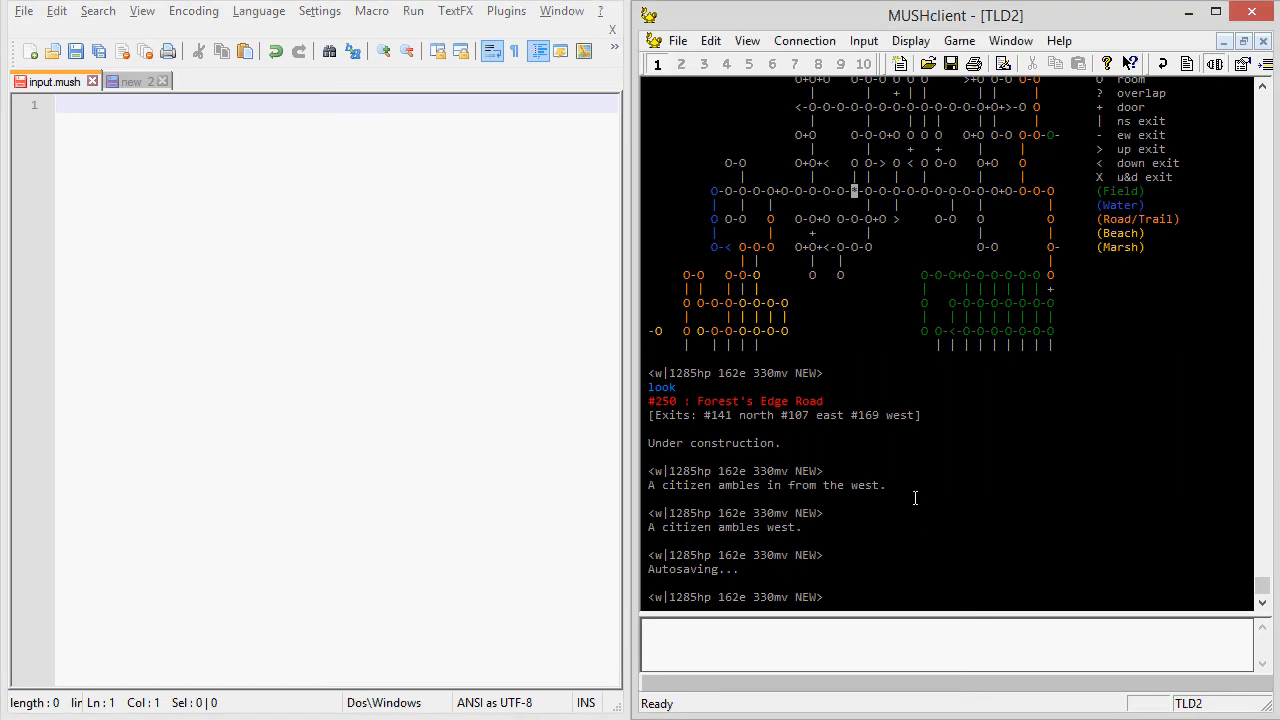
pyautogui.write('help room template')
pyautogui.press('Return')
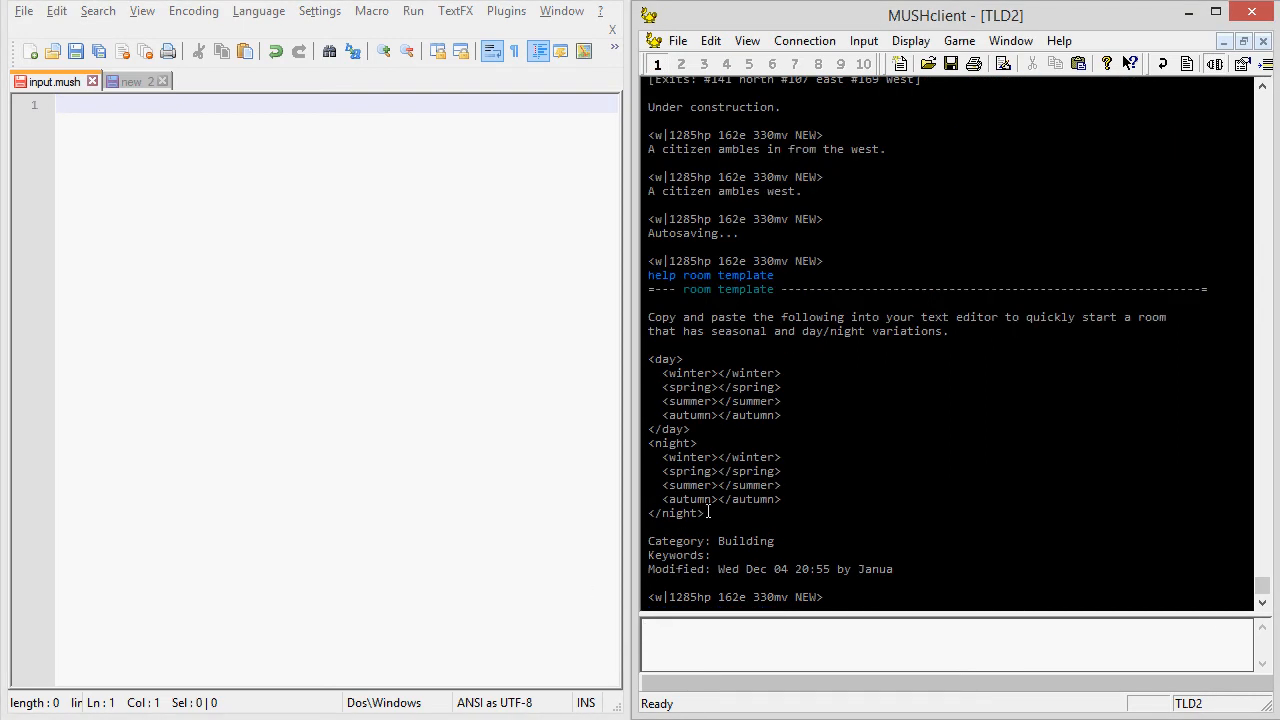
# Copy the day/night seasonal template from the help entry into input.mush, leaving a blank first line.
pyautogui.moveTo(708, 512); pyautogui.dragTo(617, 362)
pyautogui.rightClick(682, 382)
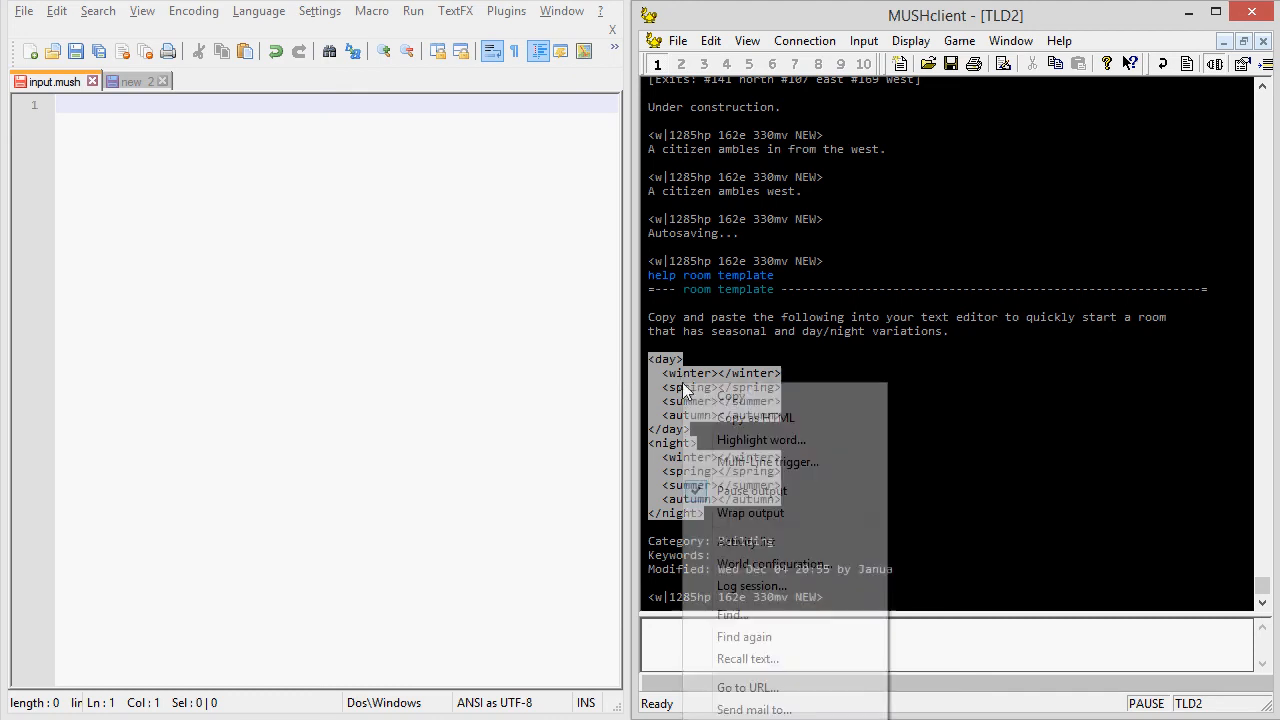
pyautogui.click(712, 394)
pyautogui.click(154, 264)
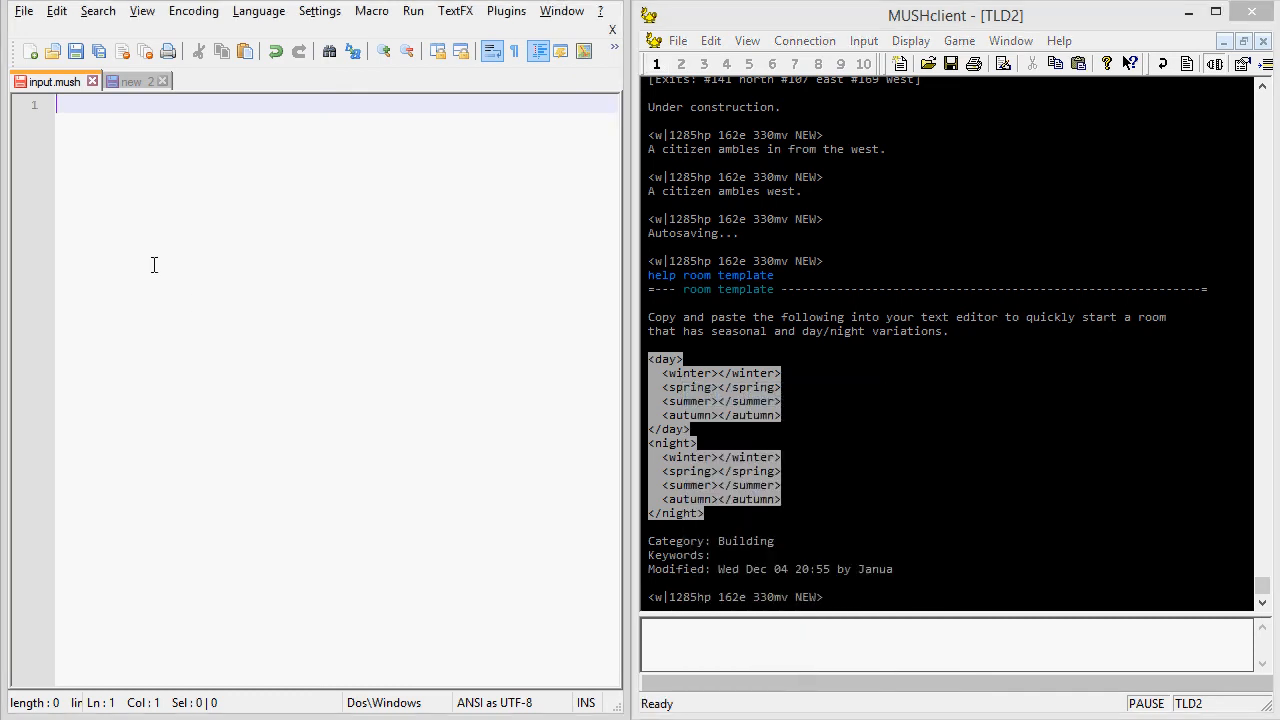
pyautogui.press('Return')
pyautogui.hotkey('ctrl', 'v')
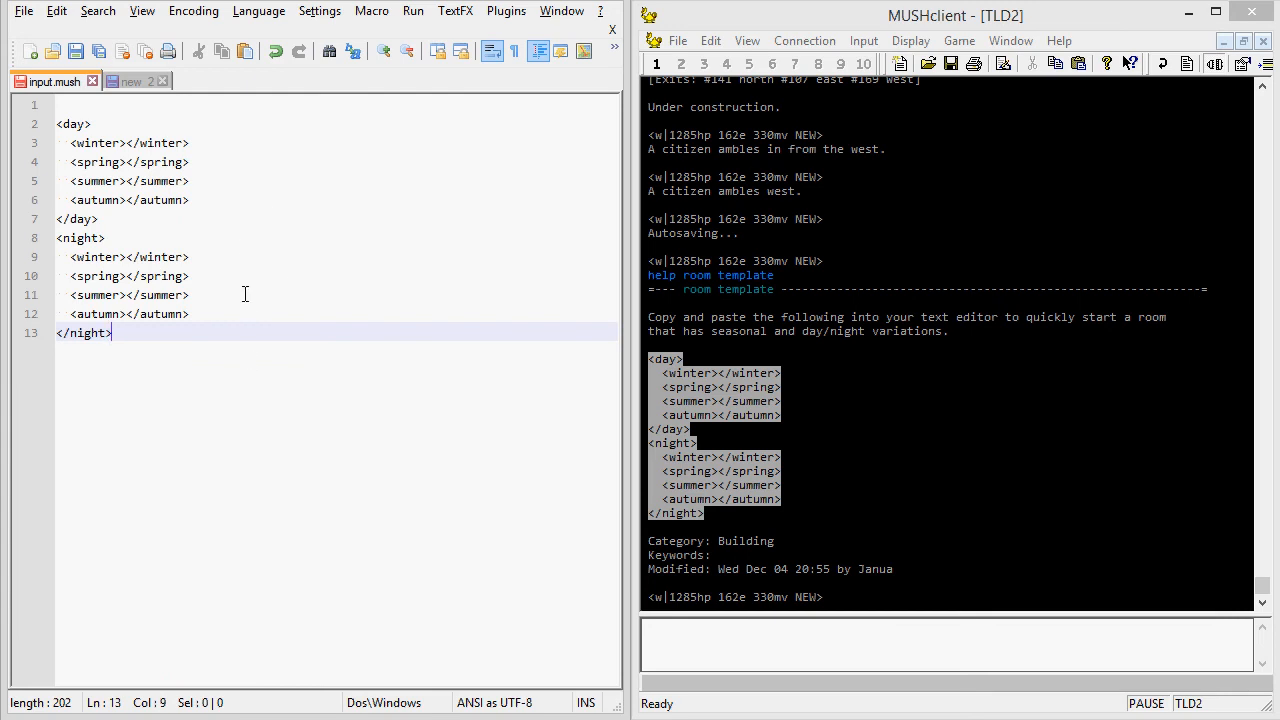
# Fill the template with the cobblestone road description, ending the night text with "magical street lamps.", and save input.mush.
pyautogui.click(212, 104)
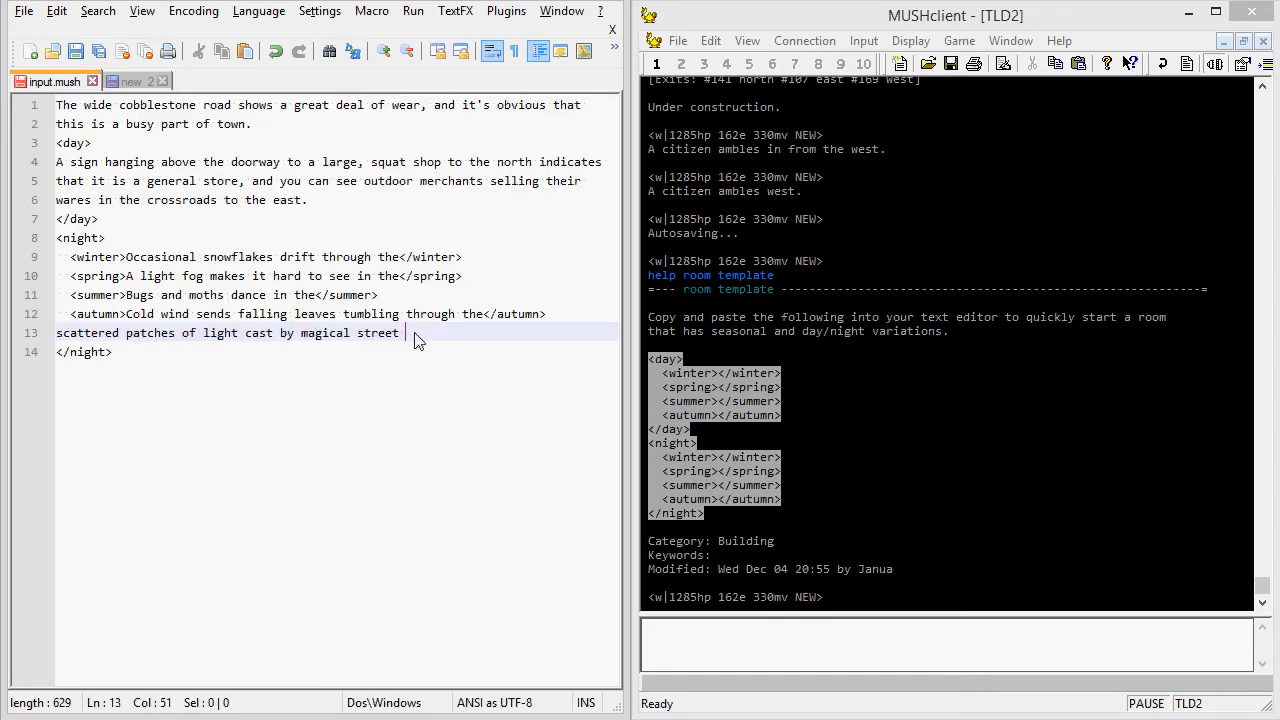
pyautogui.write('lamps.')
pyautogui.click(76, 54)
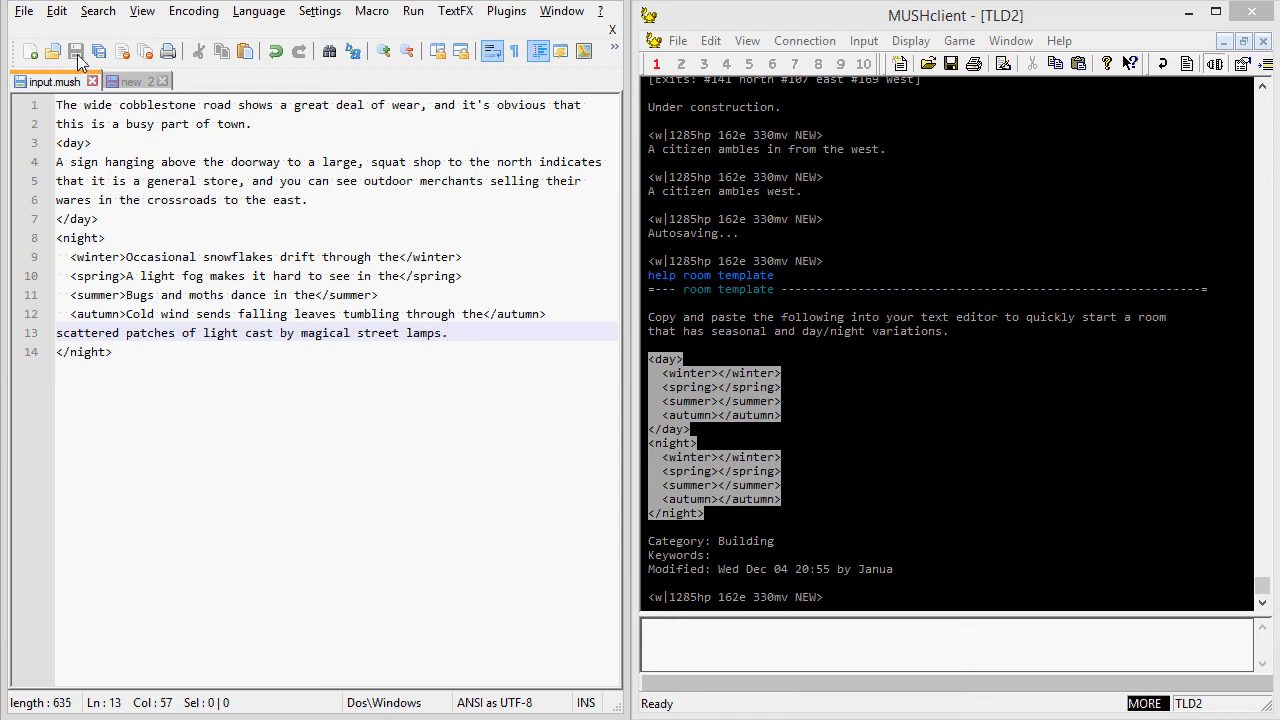
# Choose input.mush from the MUD folder as the file to send to the TLD2 world, with all file types listed.
pyautogui.click(866, 44)
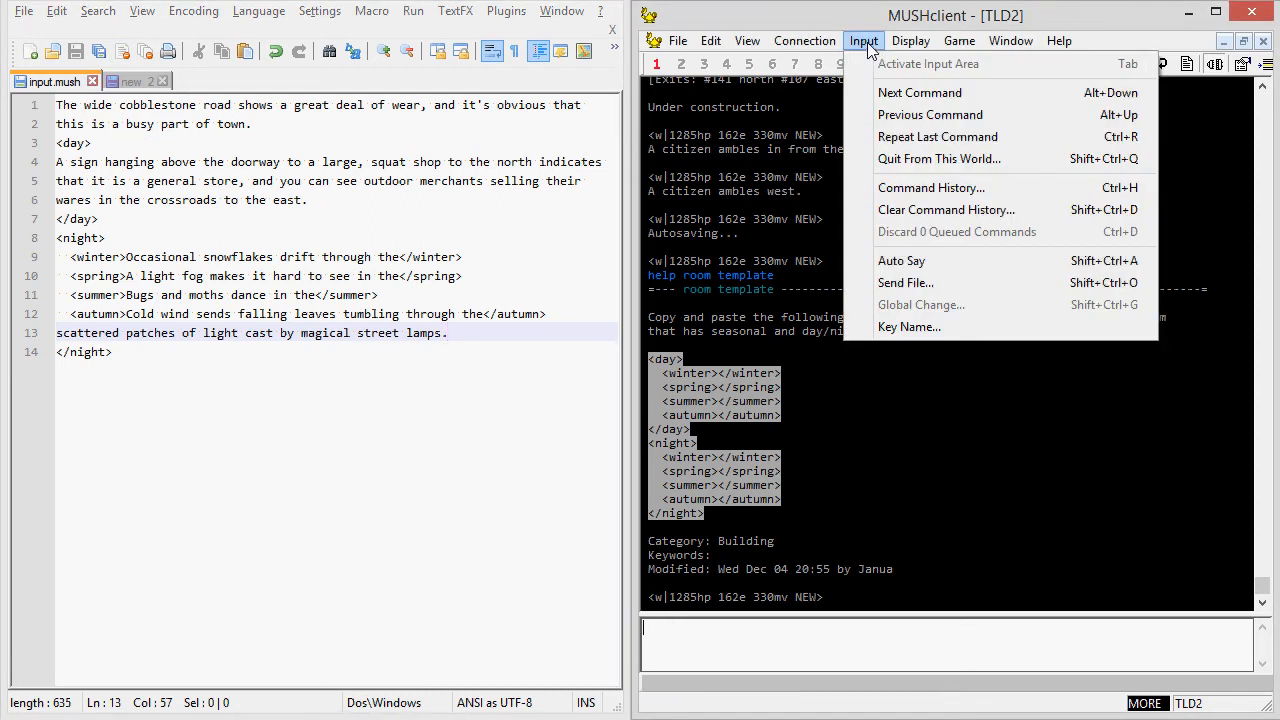
pyautogui.click(905, 283)
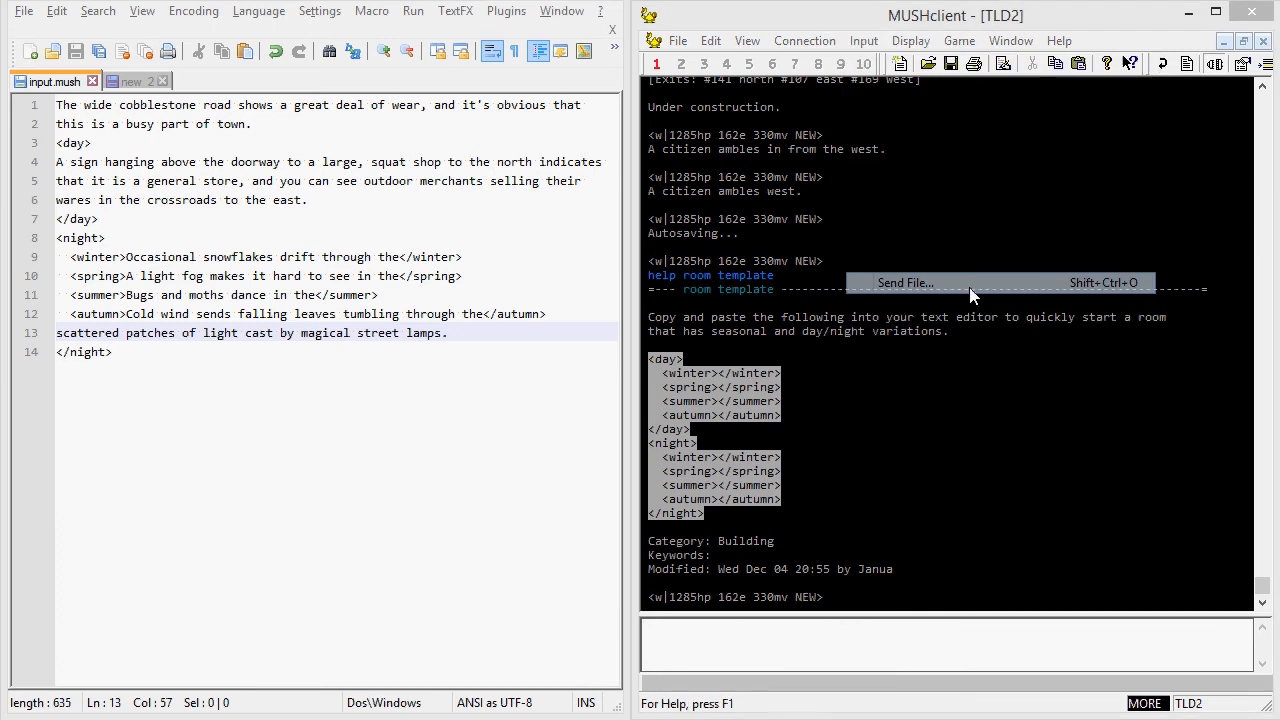
pyautogui.click(840, 416)
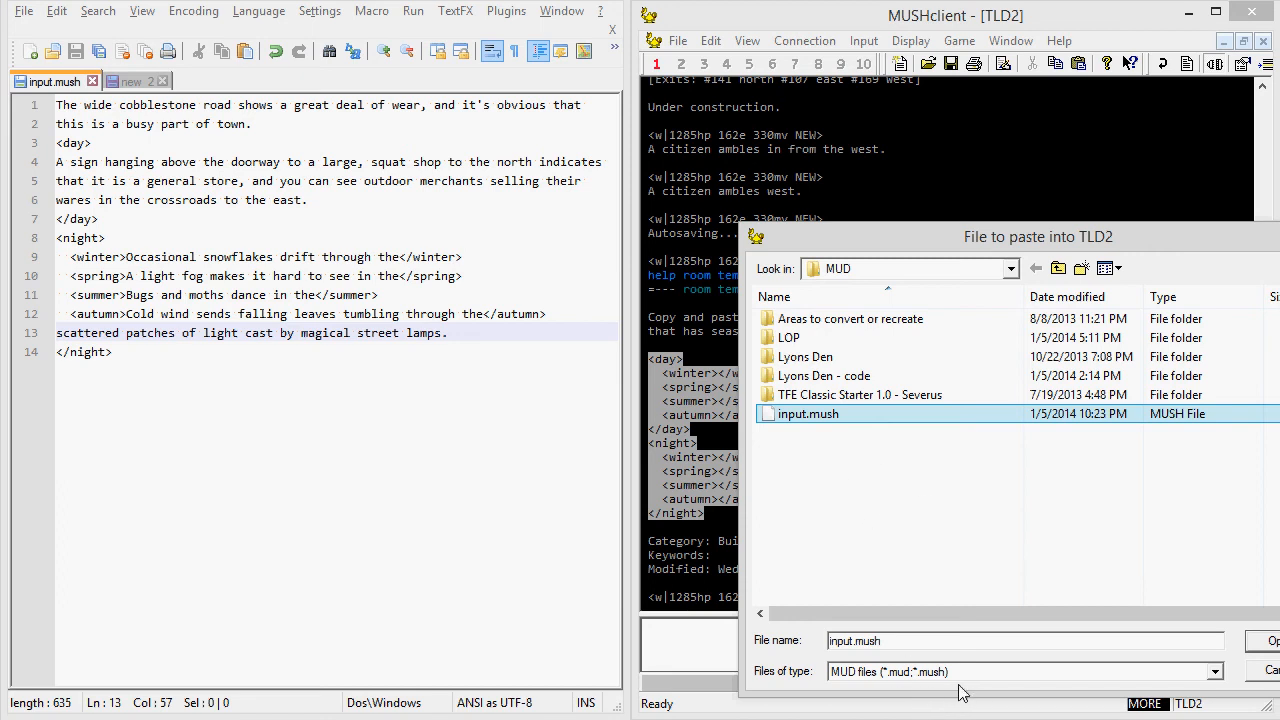
pyautogui.moveTo(1070, 245); pyautogui.dragTo(985, 145)
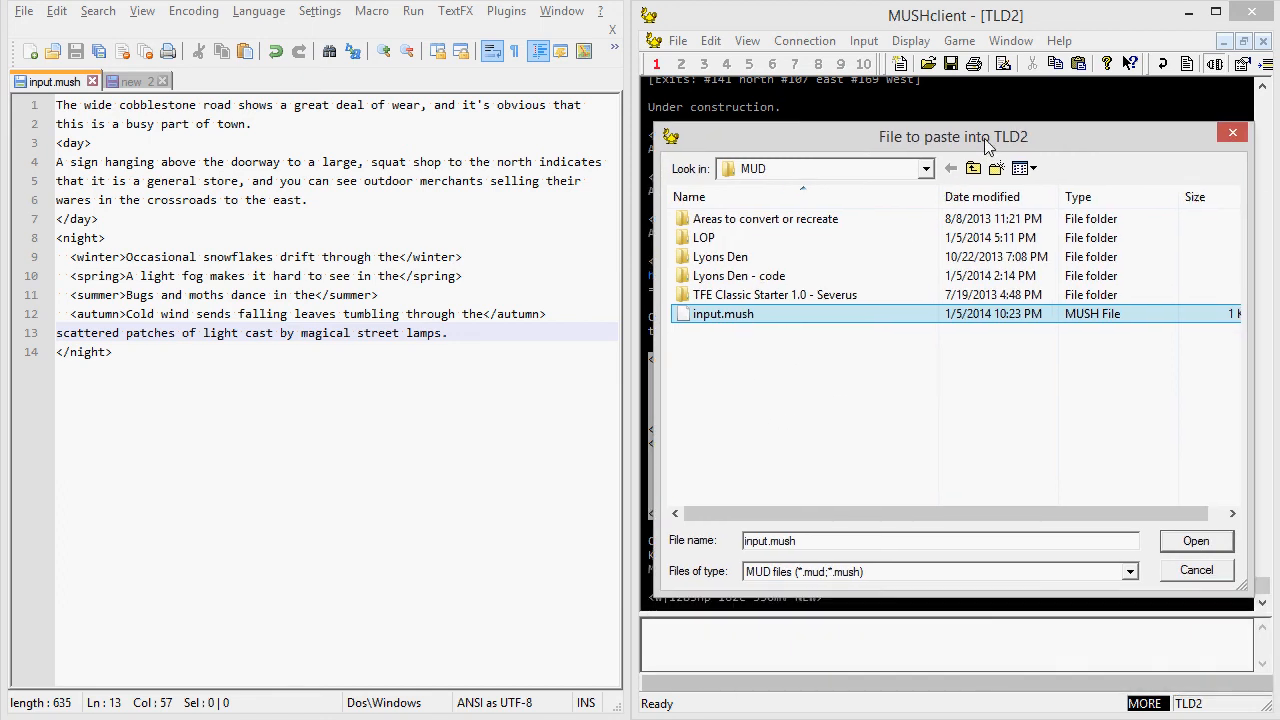
pyautogui.click(1130, 572)
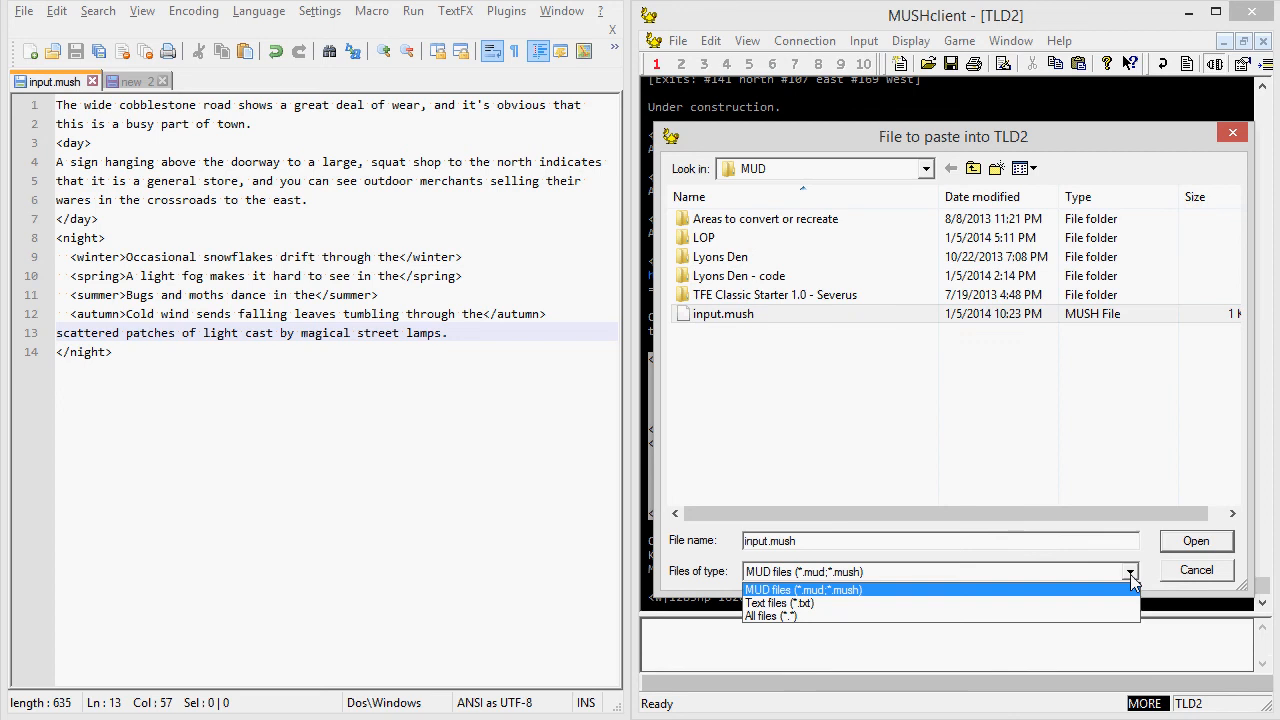
pyautogui.click(920, 616)
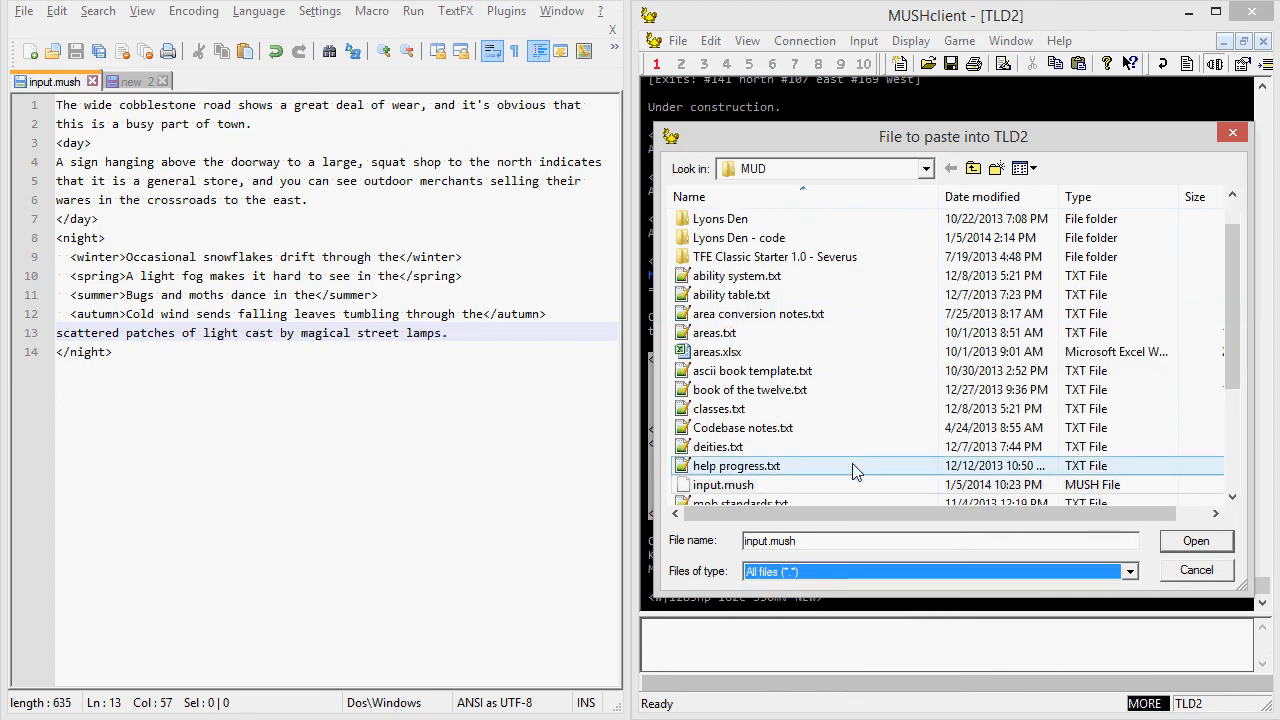
pyautogui.click(760, 466)
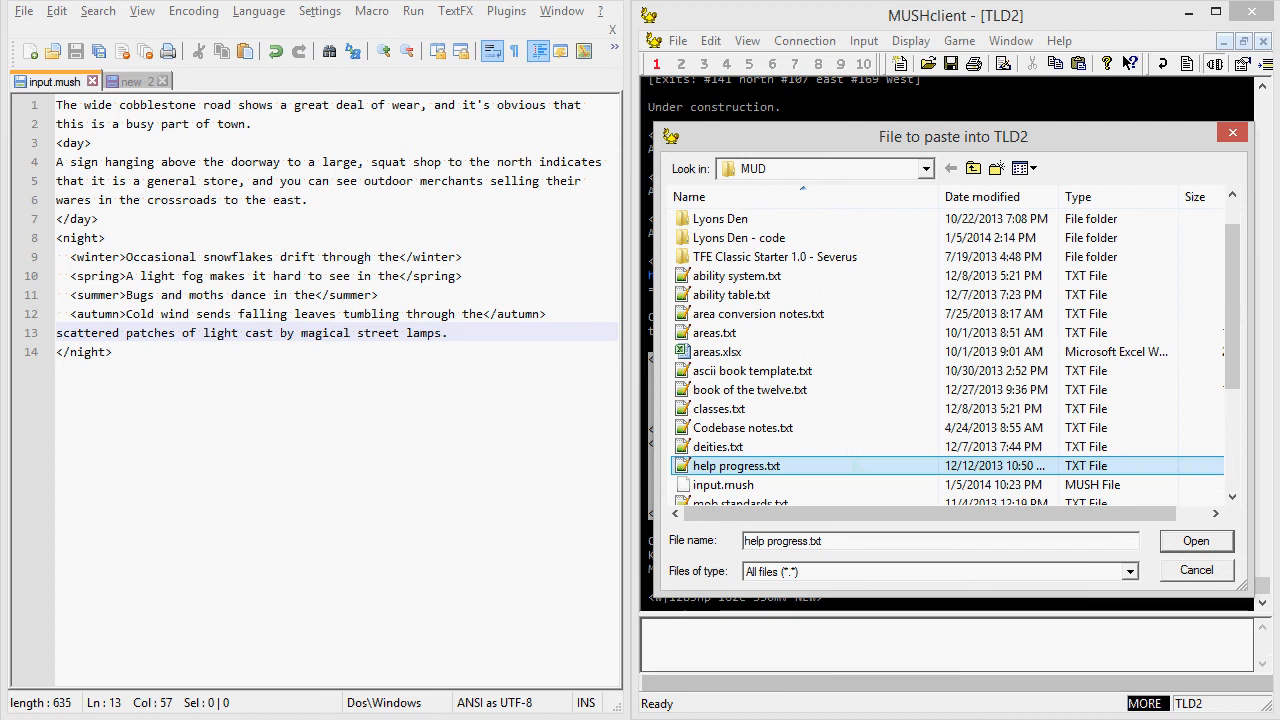
pyautogui.click(728, 485)
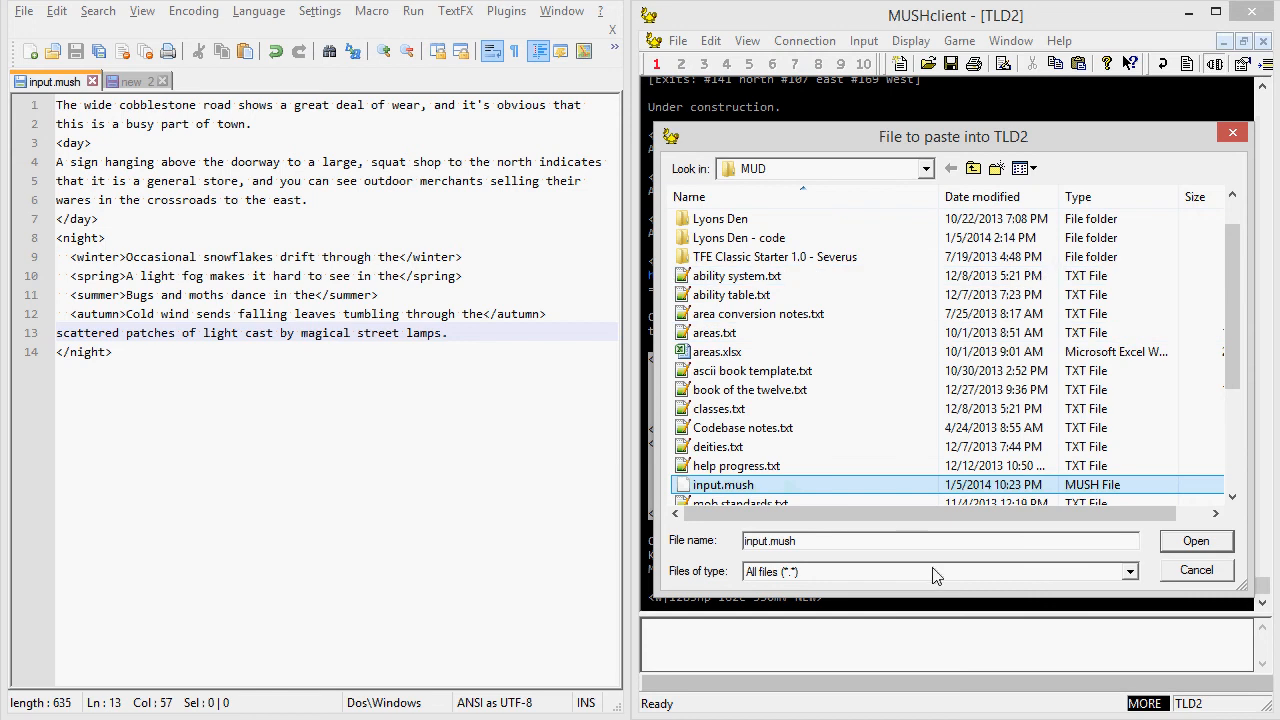
pyautogui.click(1196, 541)
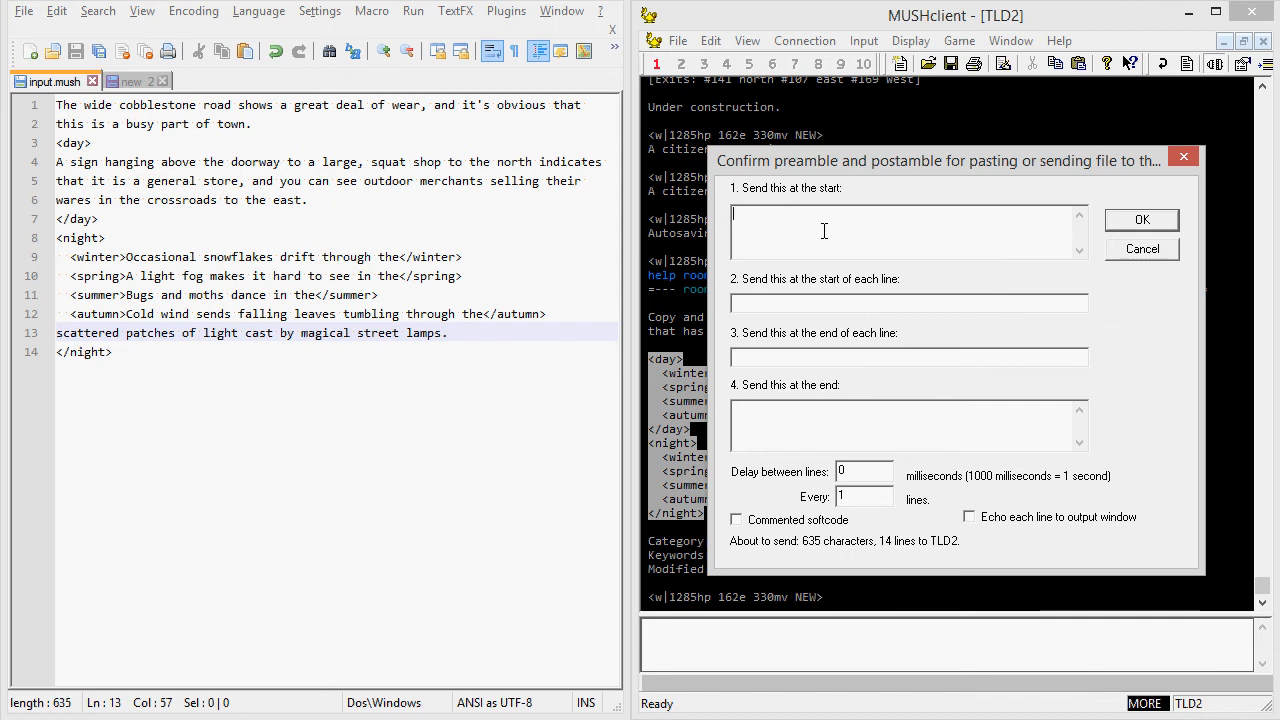
pyautogui.write('rdesc 1-111 delete')
# Set the text sent at the start to "rdesc 1-111 delete" and prefix each line with "rdesc ".
pyautogui.click(819, 305)
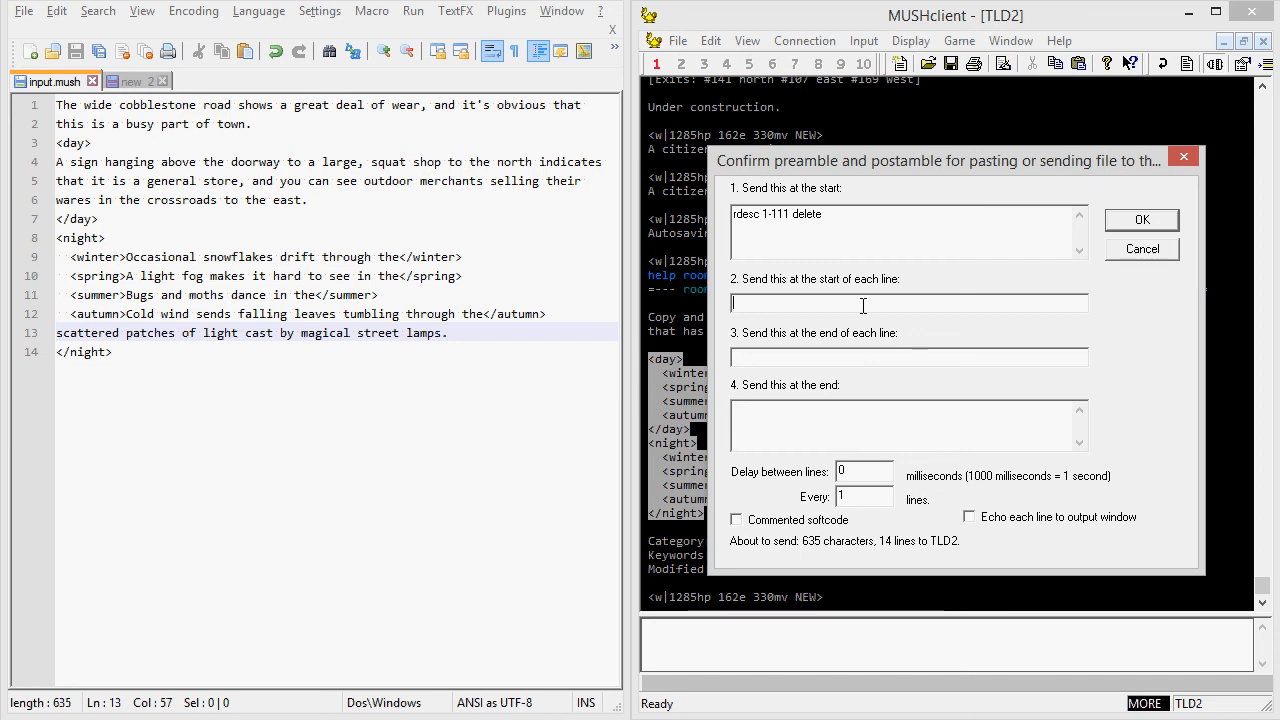
pyautogui.write('rdesc')
pyautogui.click(59, 352)
pyautogui.write('rdesc')
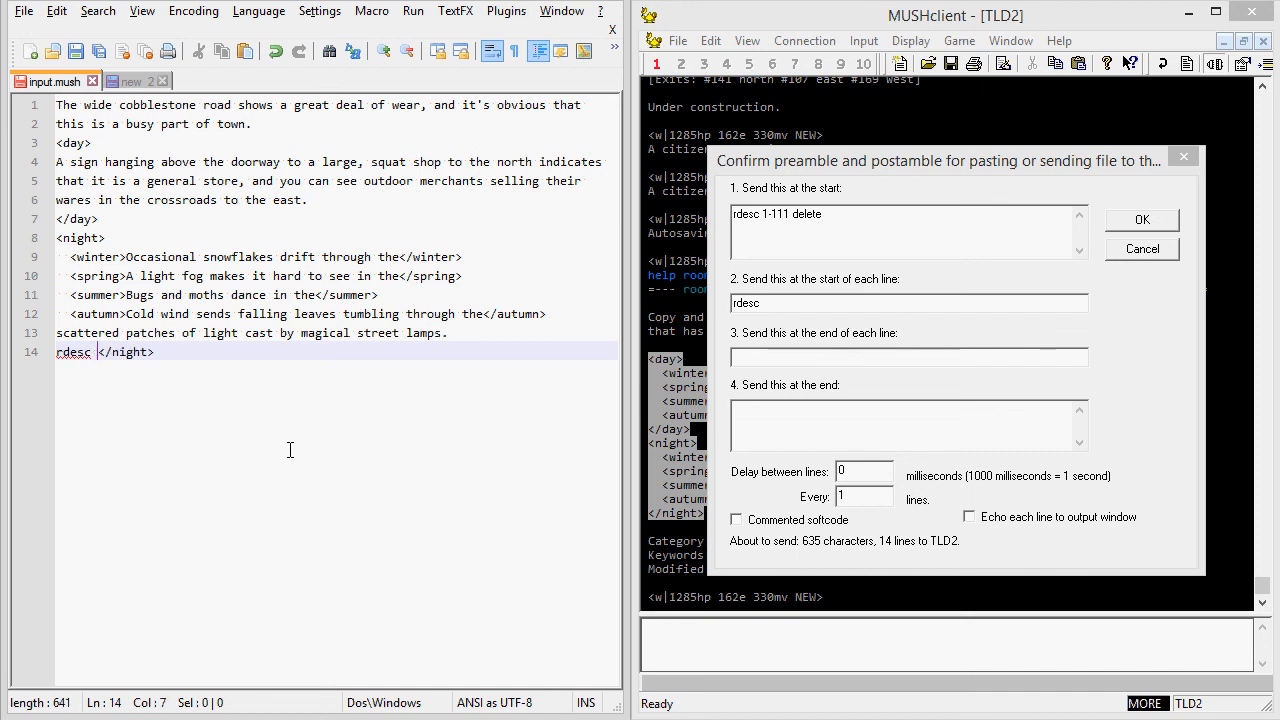
pyautogui.press('BackSpace')
pyautogui.press('BackSpace')
pyautogui.press('BackSpace')
pyautogui.press('BackSpace')
pyautogui.press('BackSpace')
pyautogui.press('BackSpace')
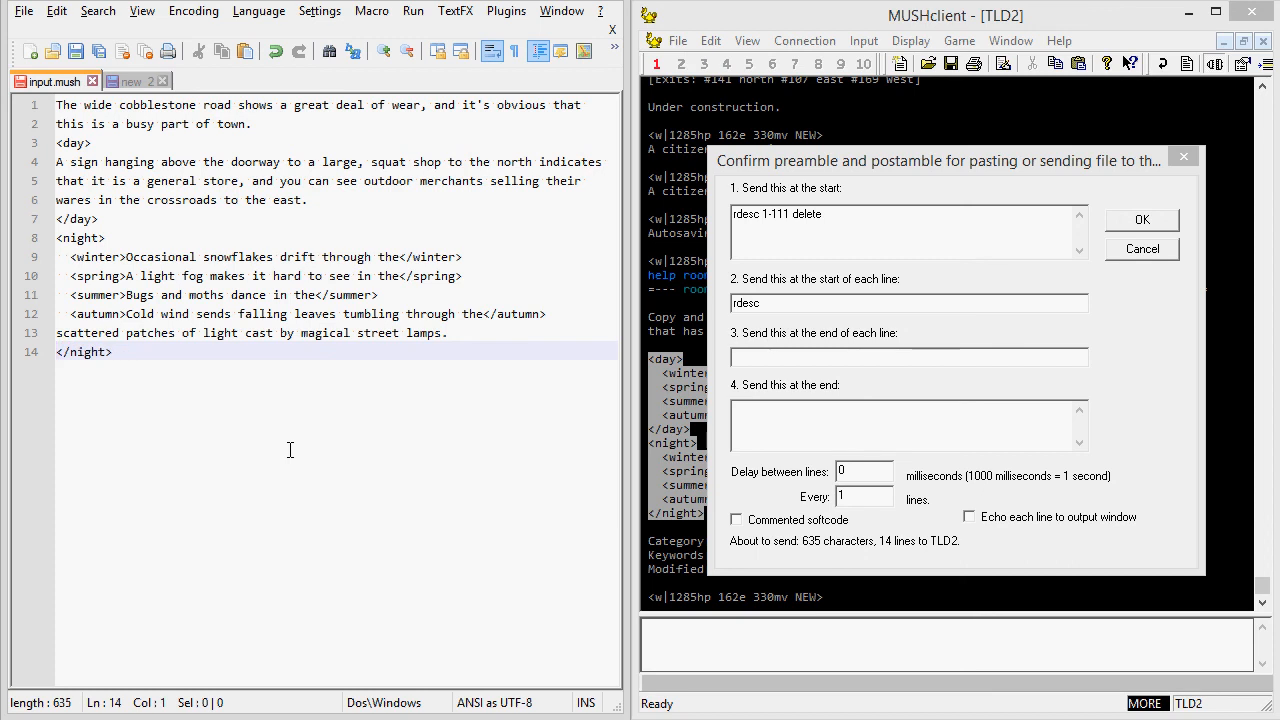
# Append the marker @E to the rdesc prefix sent at the start of each line.
pyautogui.click(794, 305)
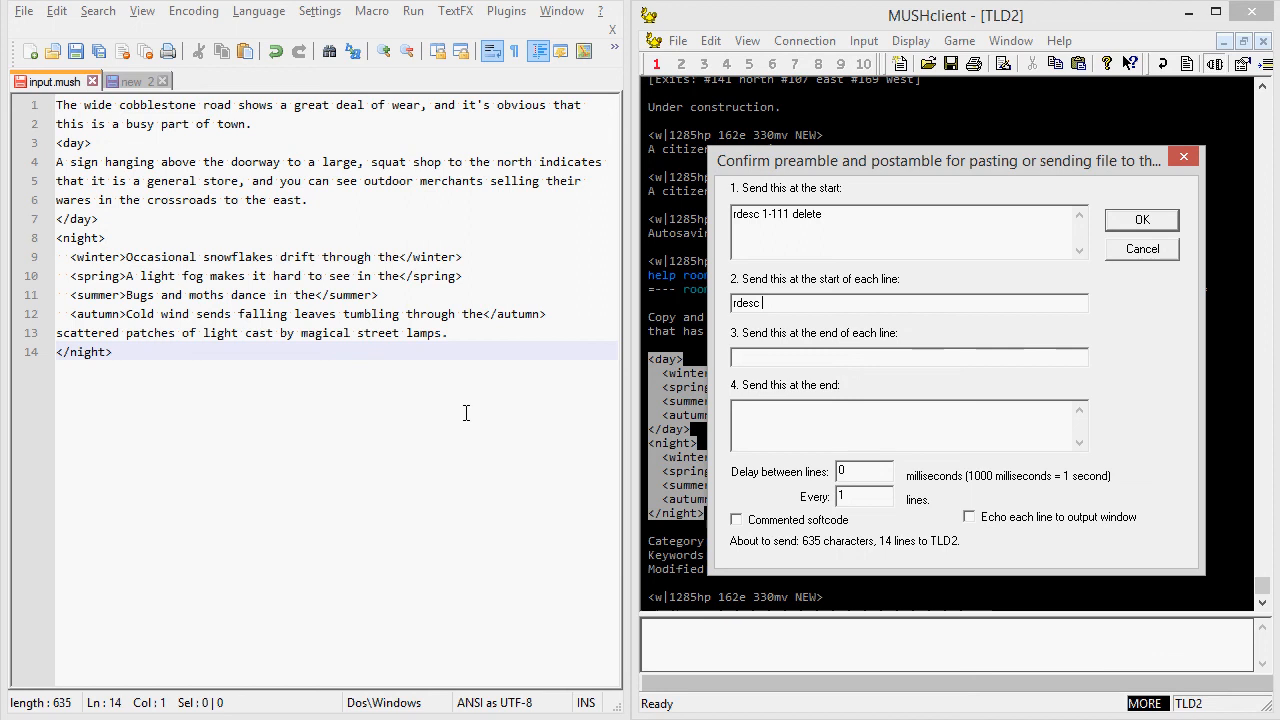
pyautogui.click(852, 302)
pyautogui.write('@E')
pyautogui.moveTo(797, 303); pyautogui.dragTo(767, 303)
pyautogui.click(845, 309)
# Add a closing rdesc command that strips every @E marker, and send the file to the world.
pyautogui.click(755, 448)
pyautogui.write('rdesc ? @E')
pyautogui.click(1131, 223)
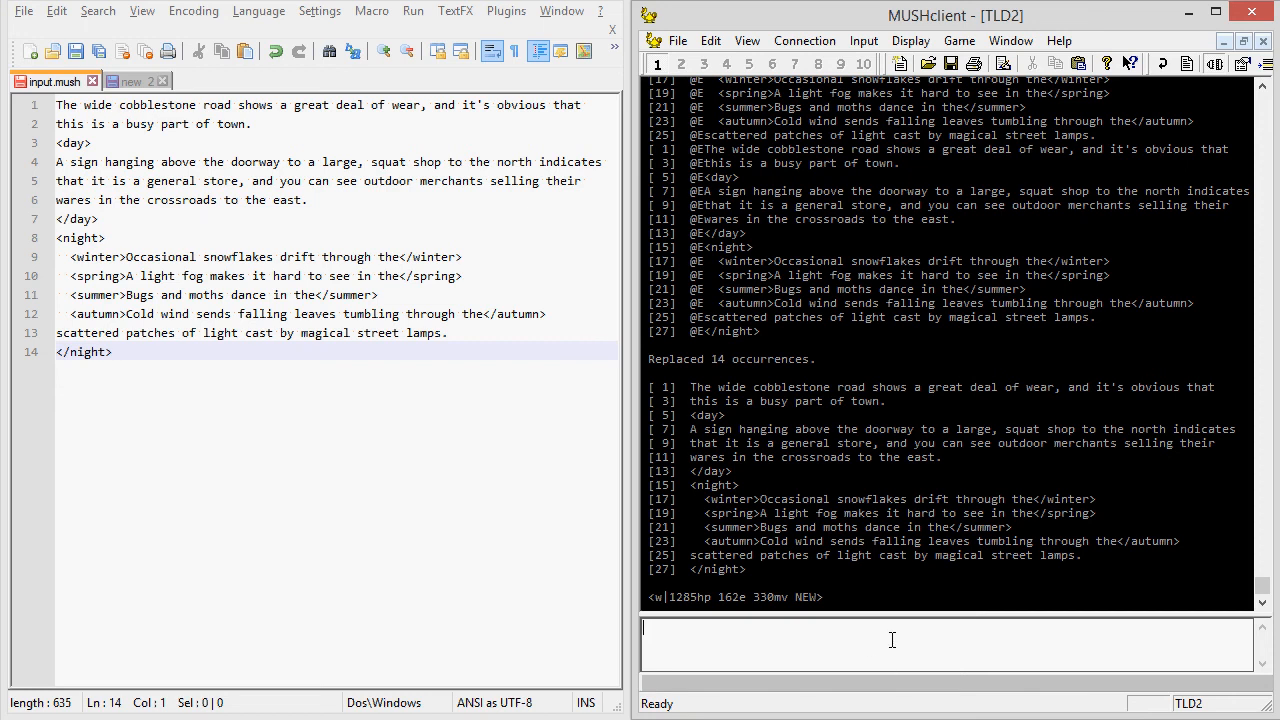
# Look at the room in the game to check its new description.
pyautogui.write('look')
pyautogui.press('Return')
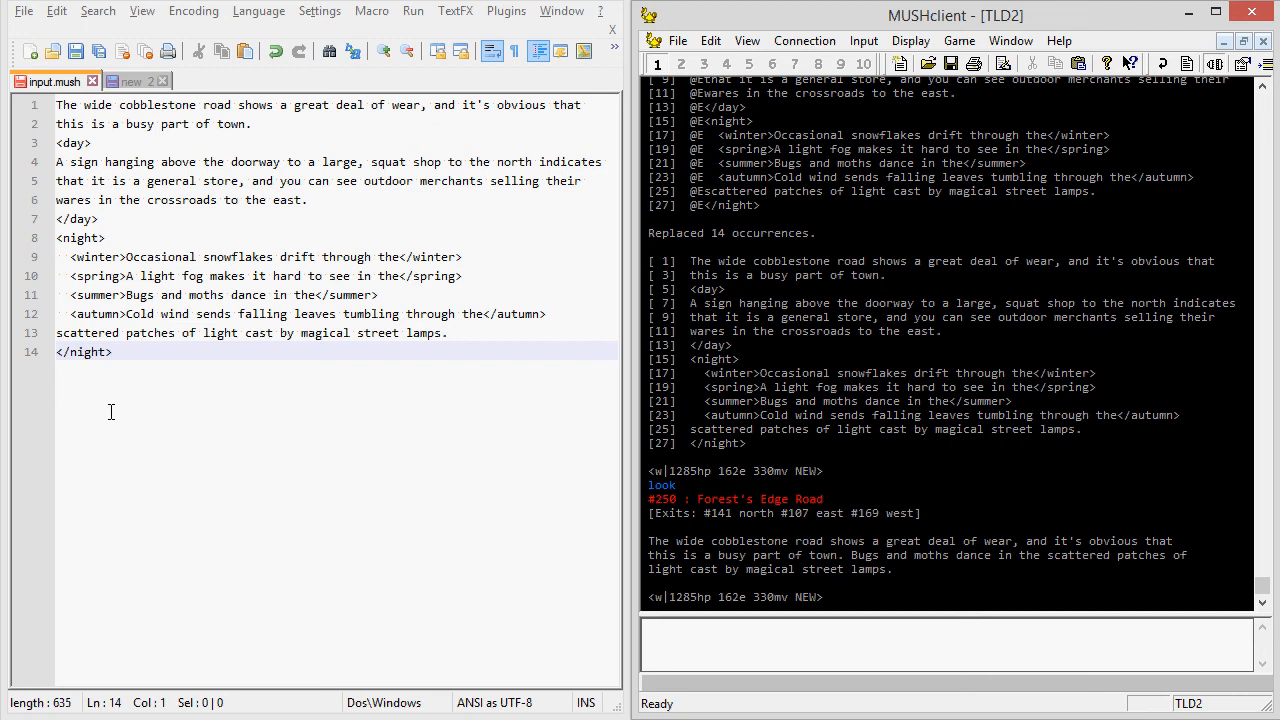
pyautogui.click(866, 44)
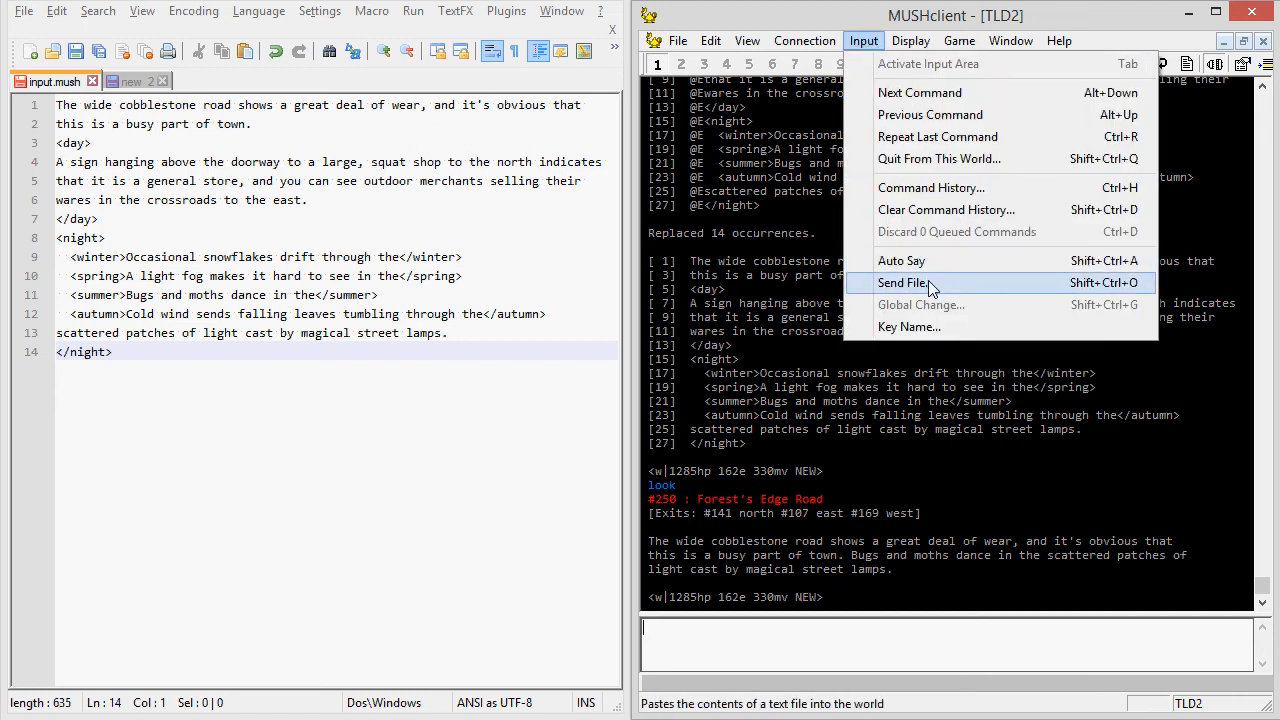
pyautogui.click(885, 283)
pyautogui.click(730, 314)
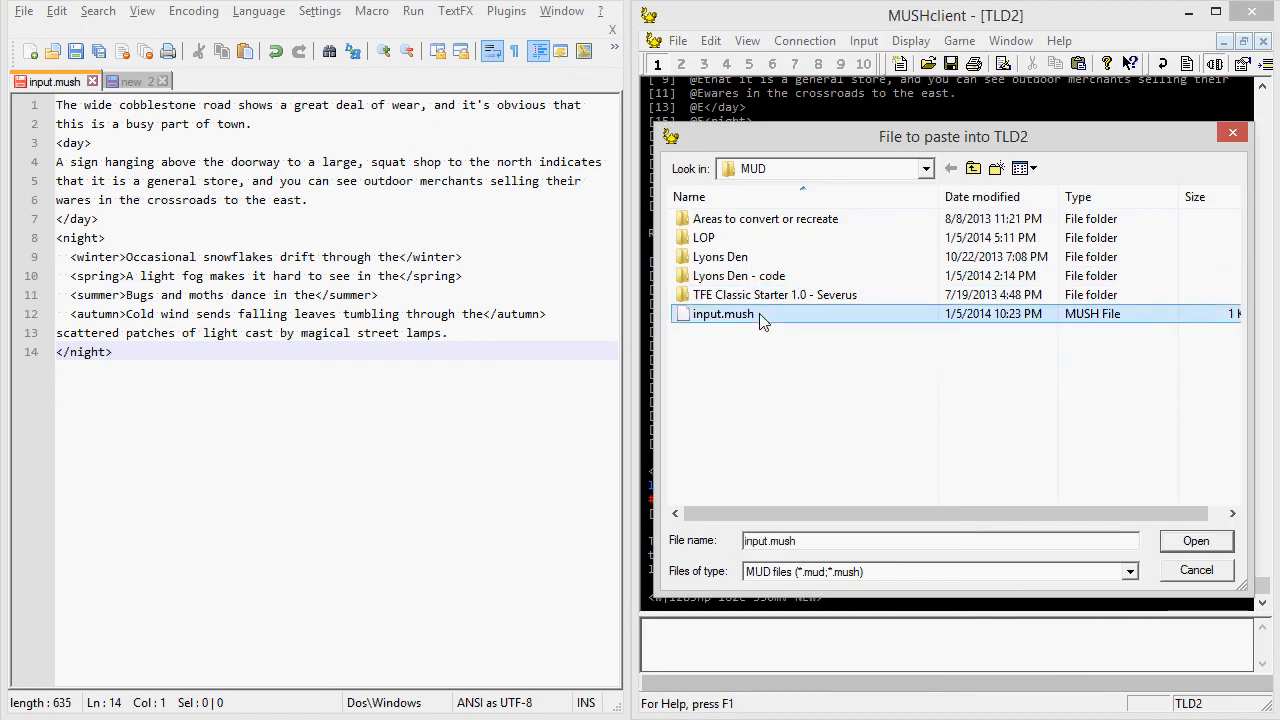
pyautogui.click(1195, 542)
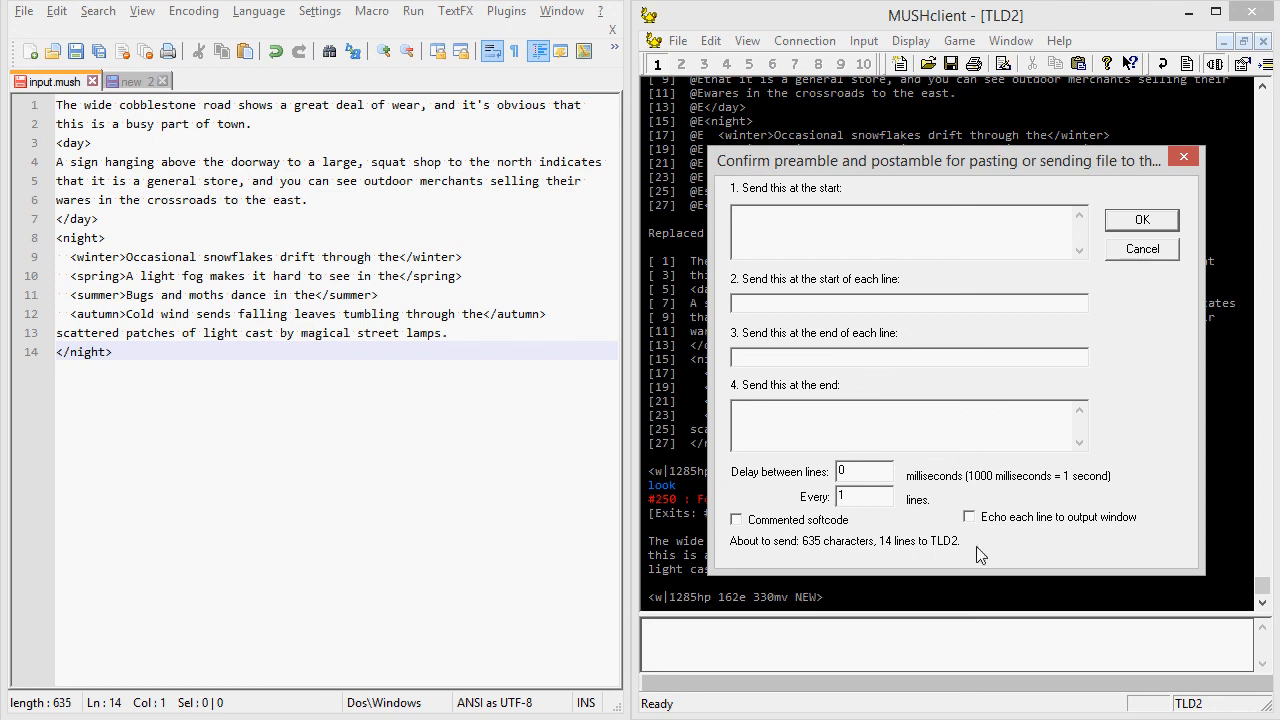
pyautogui.click(1143, 250)
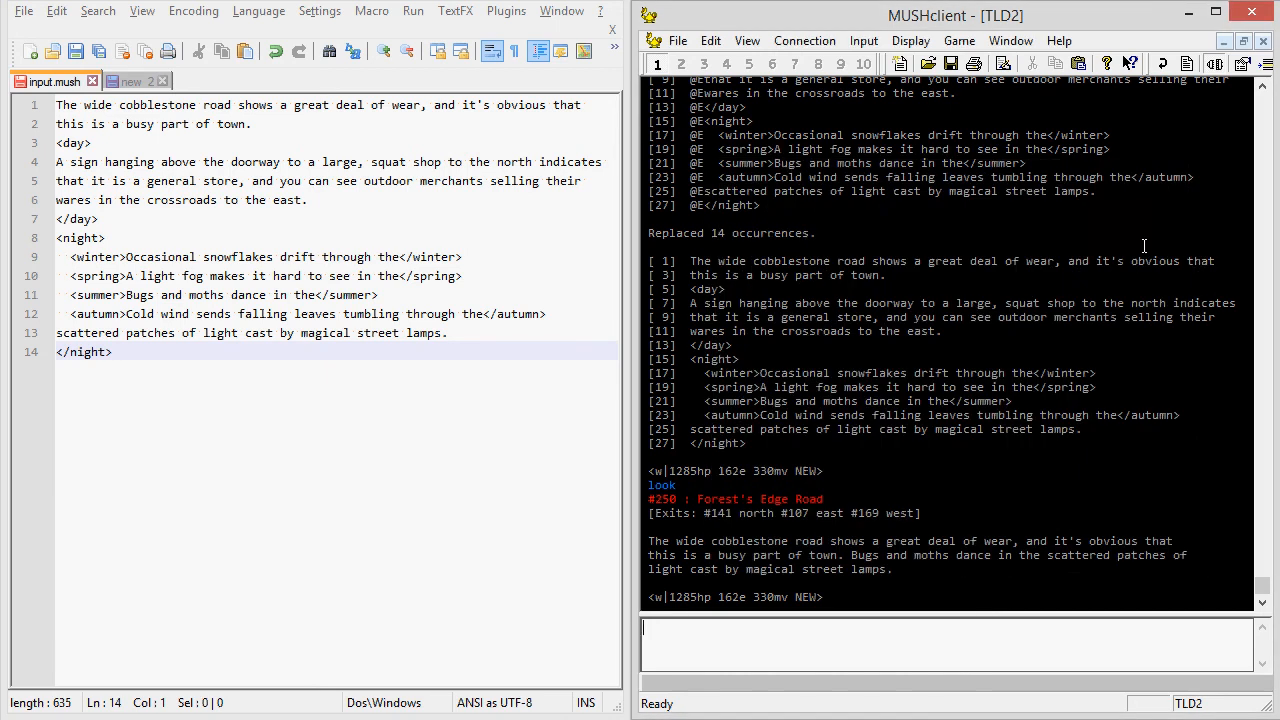
# Place the text cursor after the closing night tag in input.mush.
pyautogui.click(150, 375)
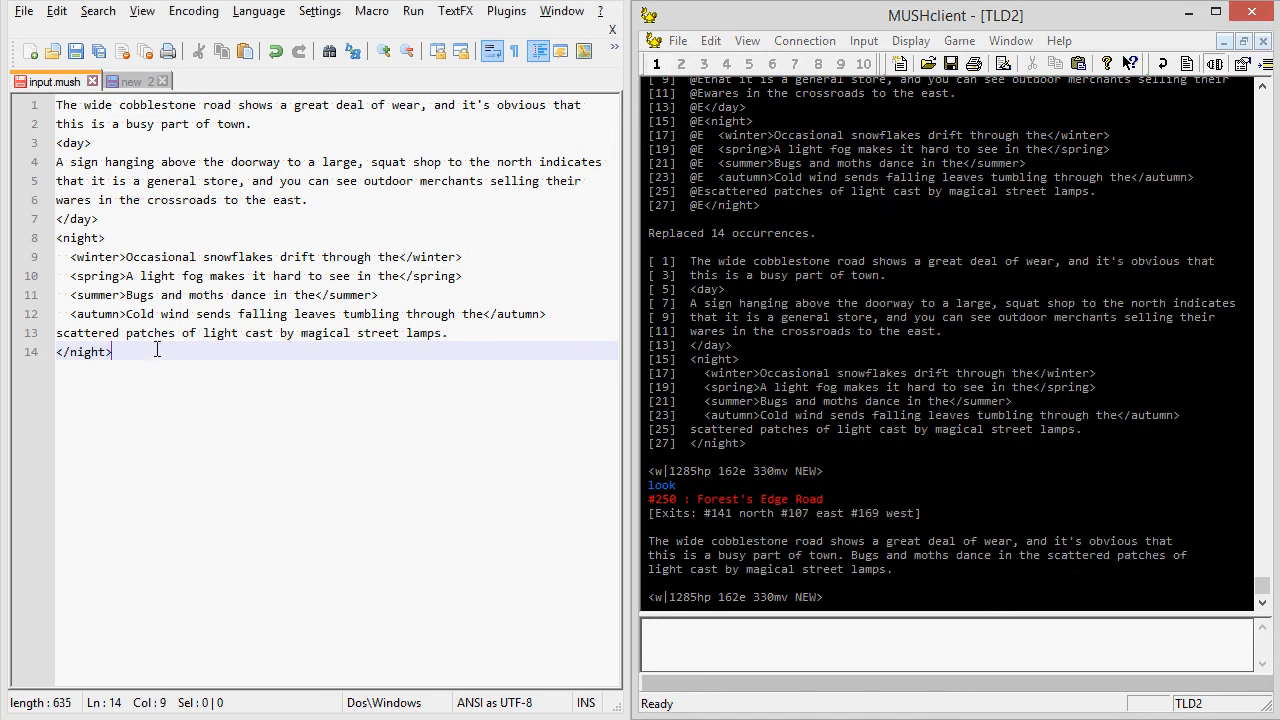